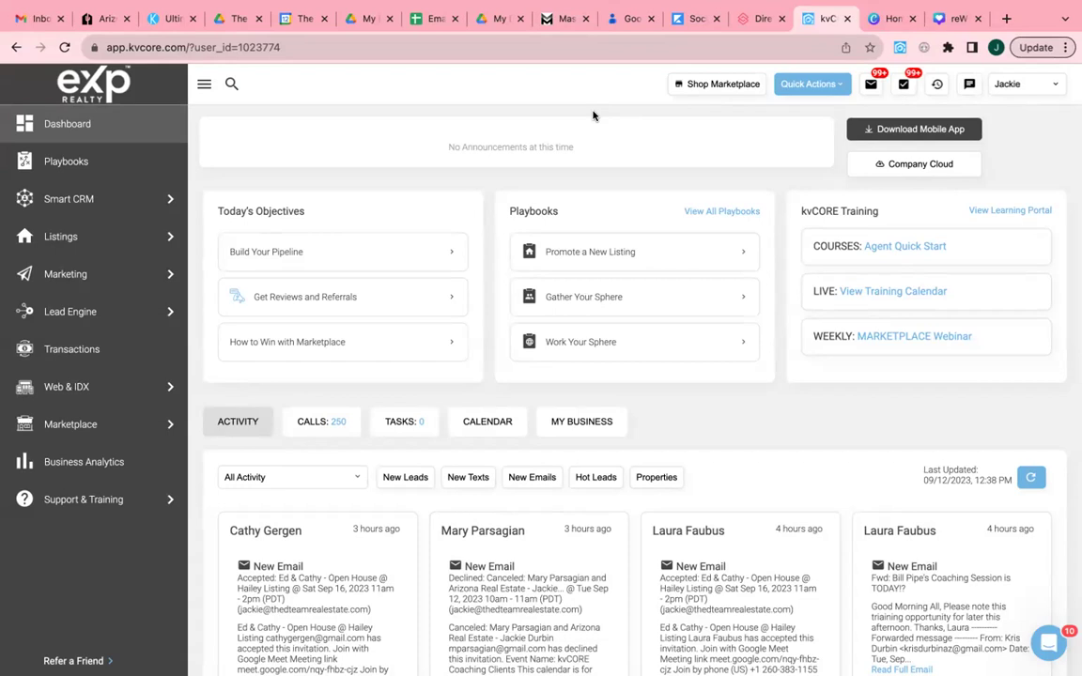
# Open the Smart CRM list of all contacts and show its filter options.
pyautogui.moveTo(152, 185)
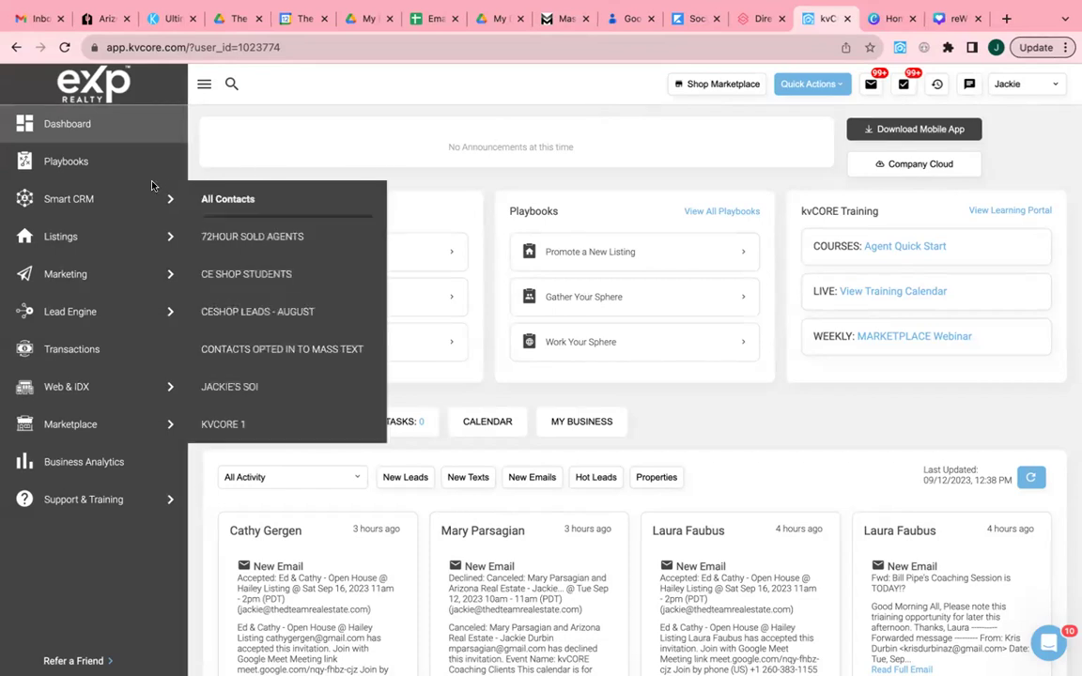
pyautogui.click(101, 203)
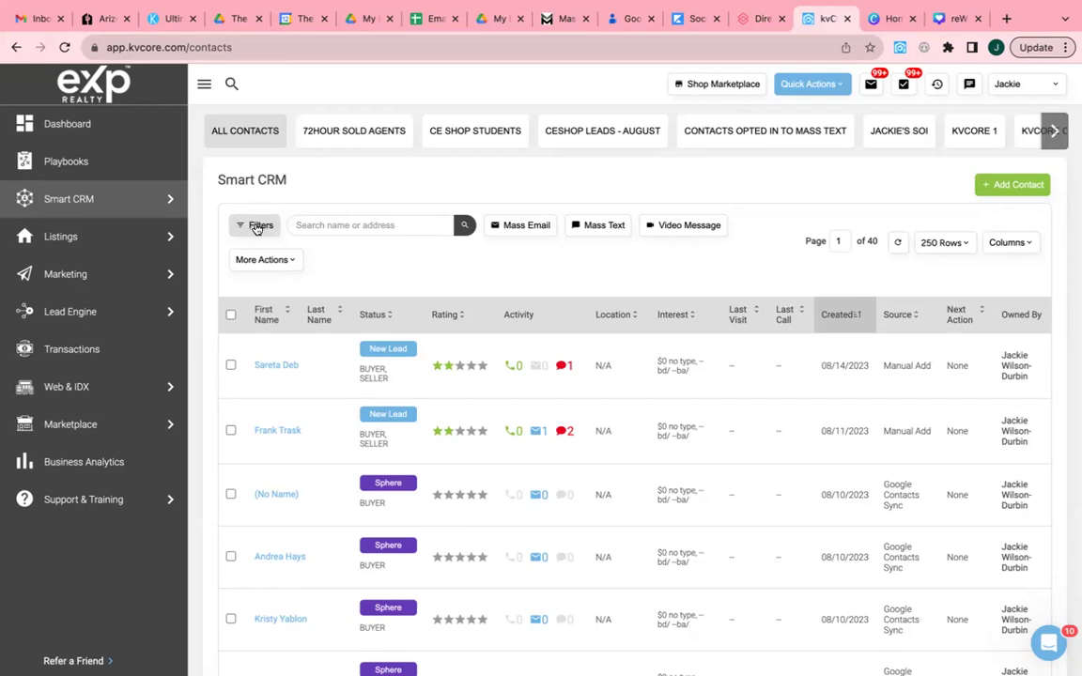
pyautogui.click(256, 226)
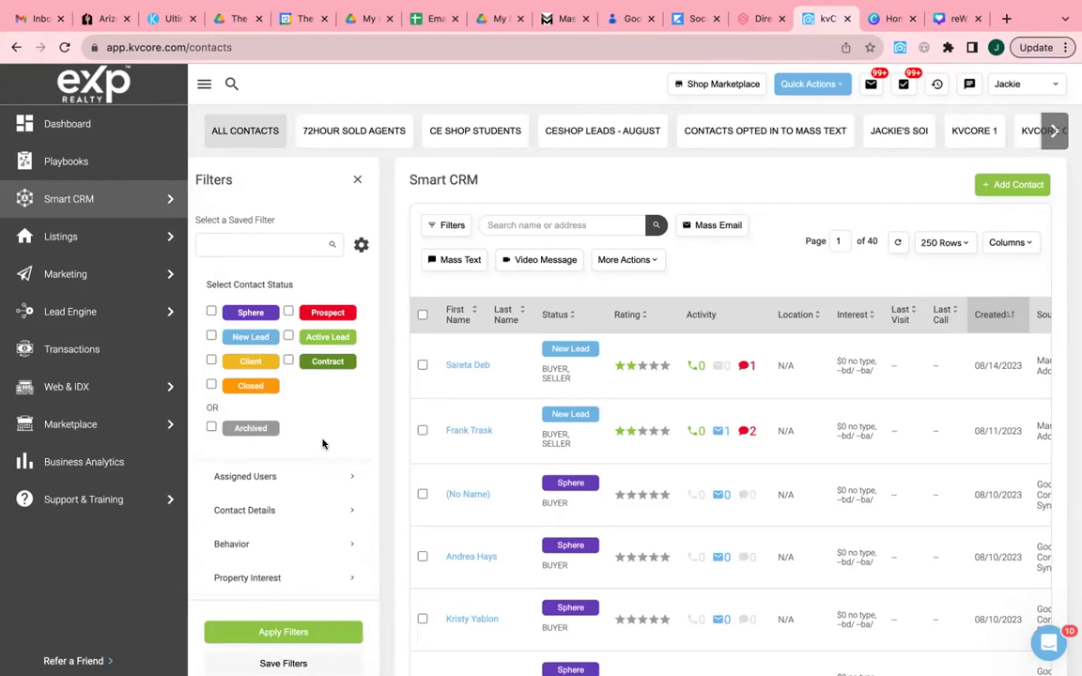
# Expand the Assigned Users filters and examine the agent, lender, owner and sharing options, including the Shared With agent choices.
pyautogui.click(311, 478)
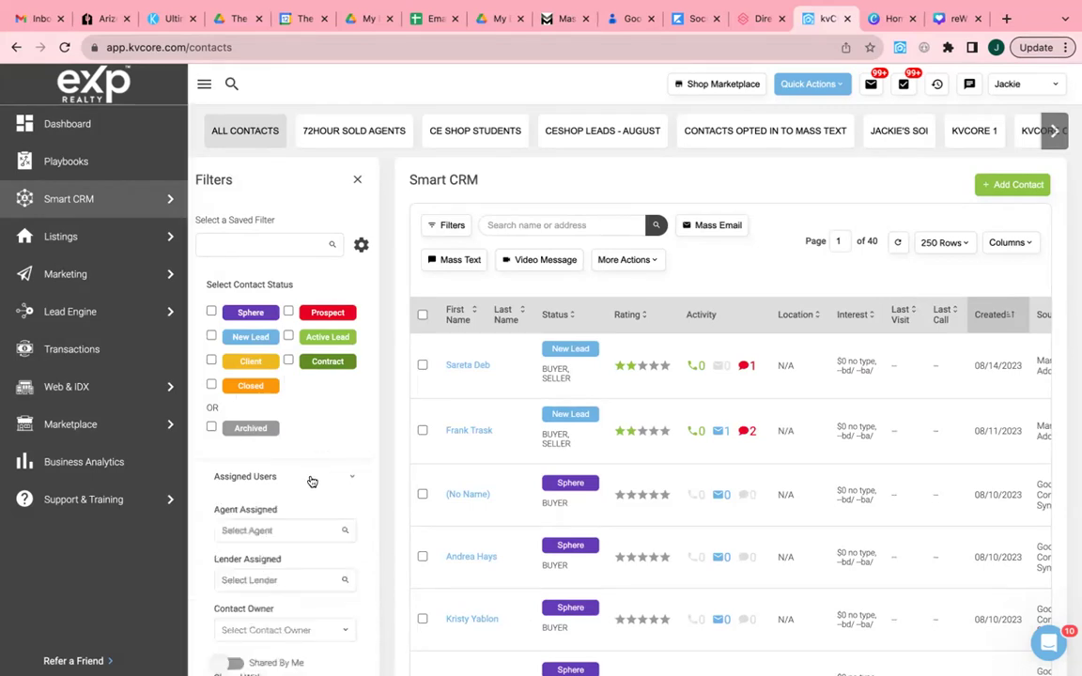
pyautogui.scroll(-1, 300, 498)
pyautogui.scroll(-3, 300, 500)
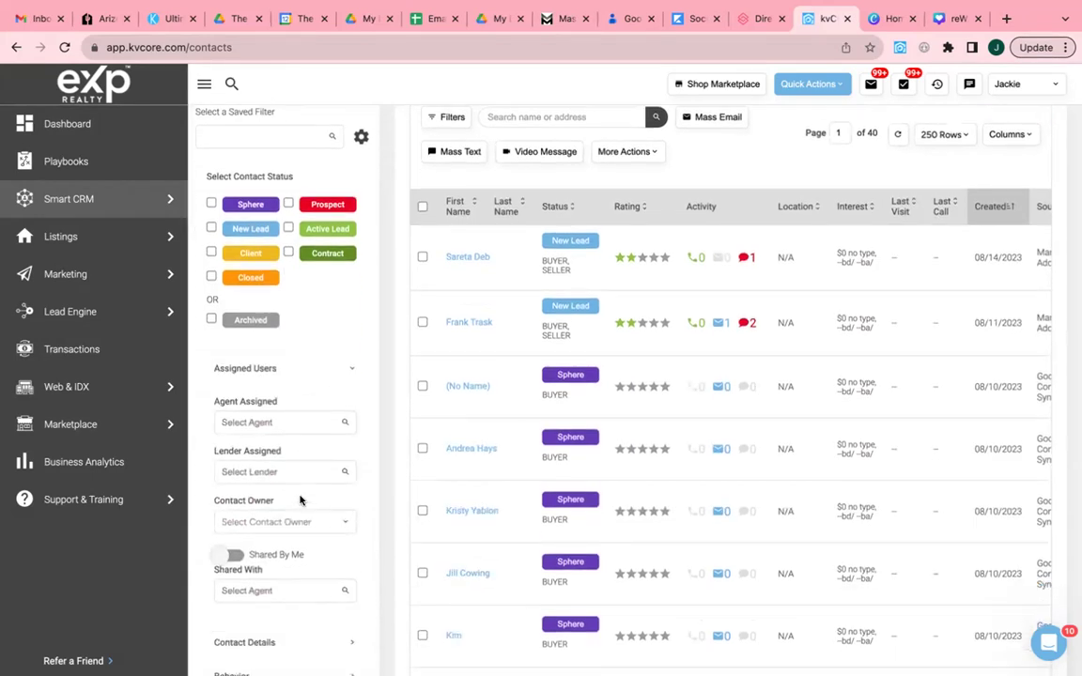
pyautogui.scroll(-1, 301, 499)
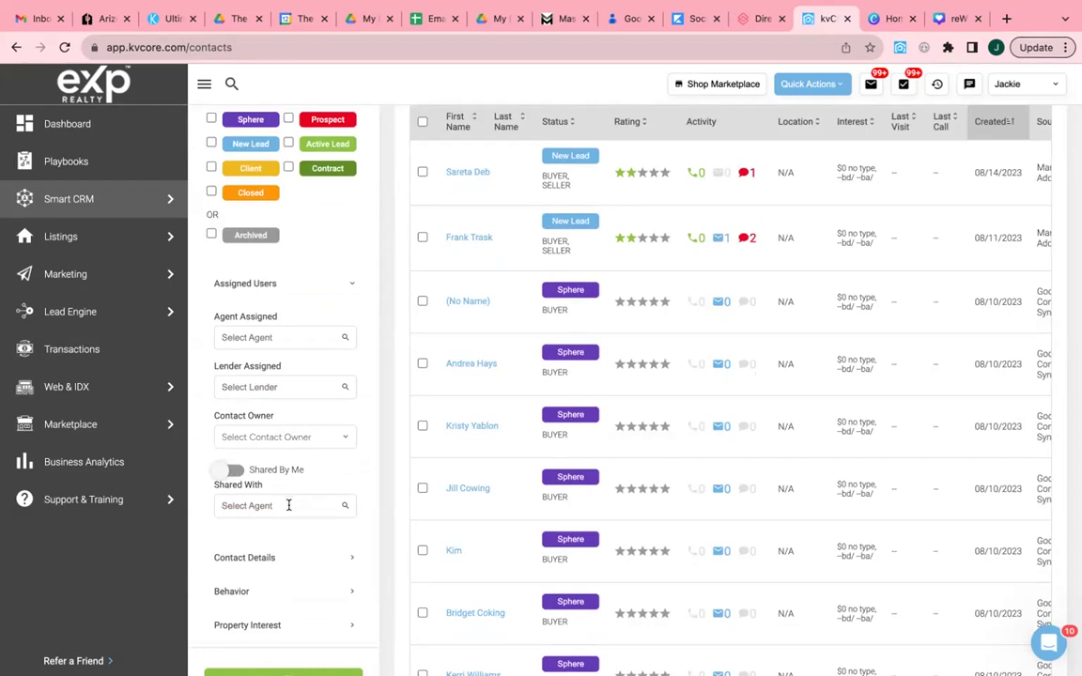
pyautogui.click(289, 505)
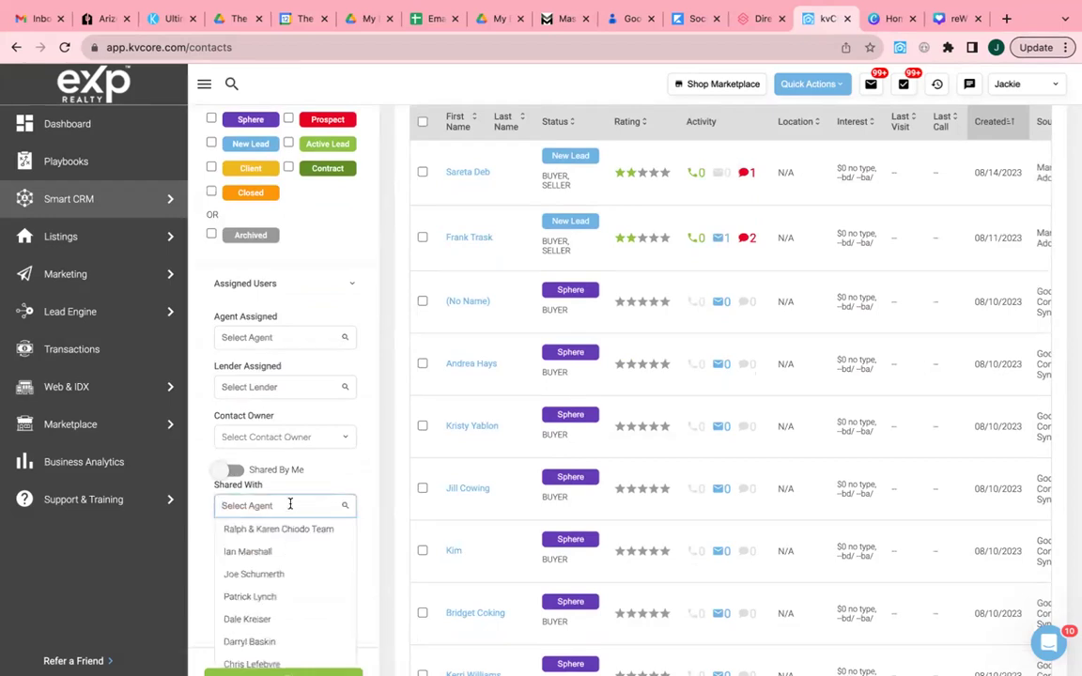
pyautogui.click(316, 481)
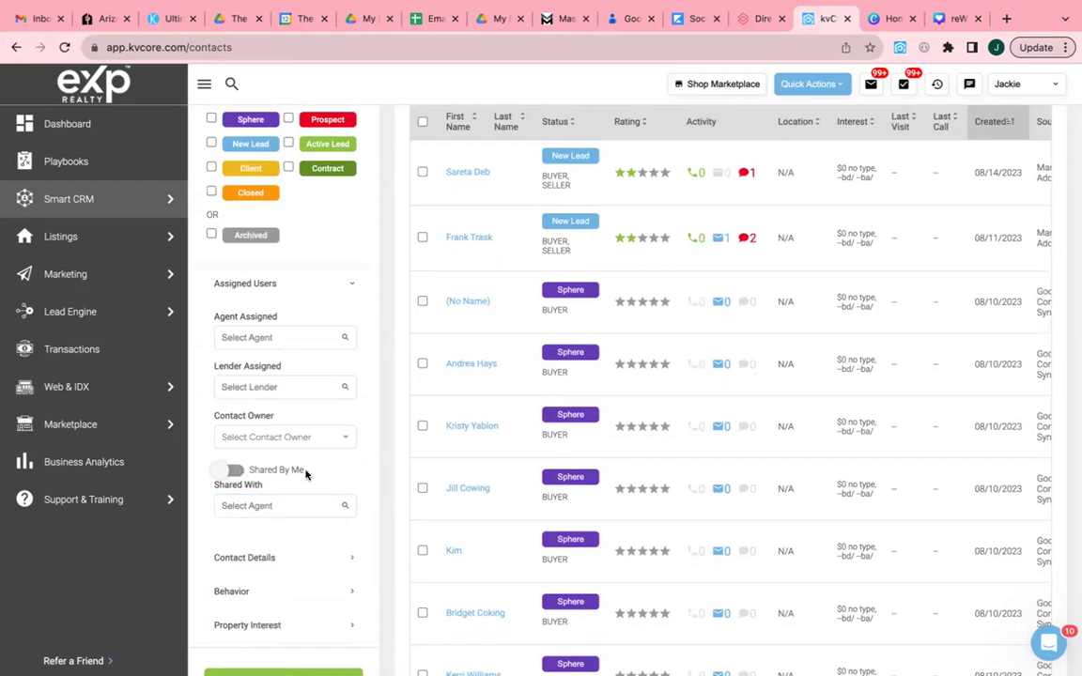
# Expand the Contact Details filters and examine the contact type, rating, hashtag, source, phone, email and address options.
pyautogui.scroll(-3, 303, 474)
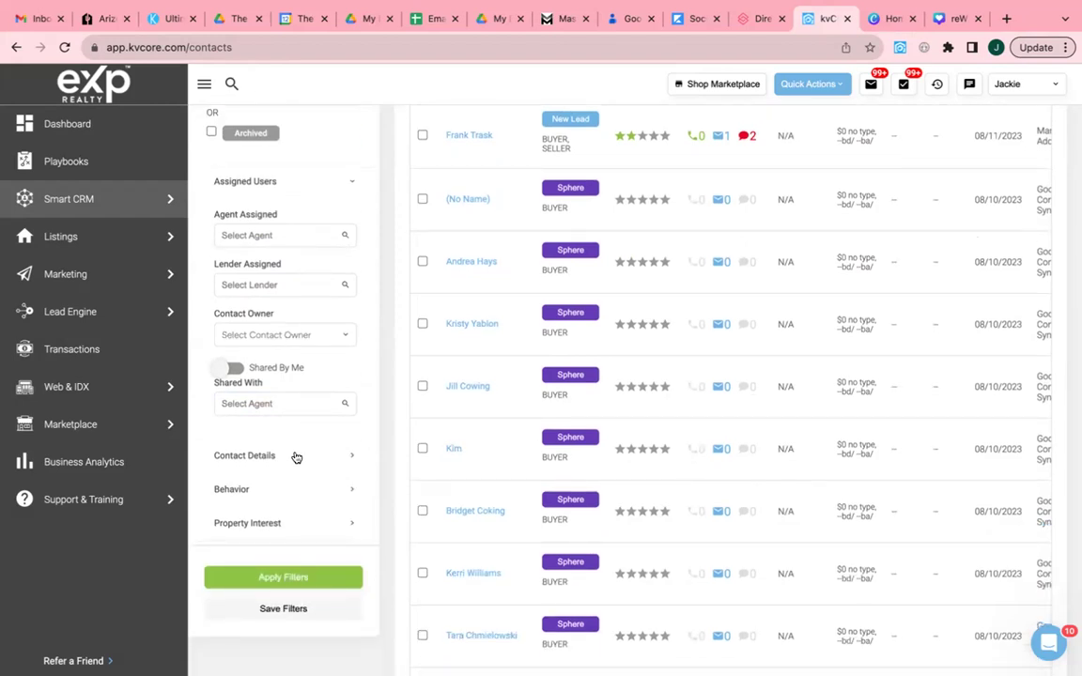
pyautogui.click(294, 456)
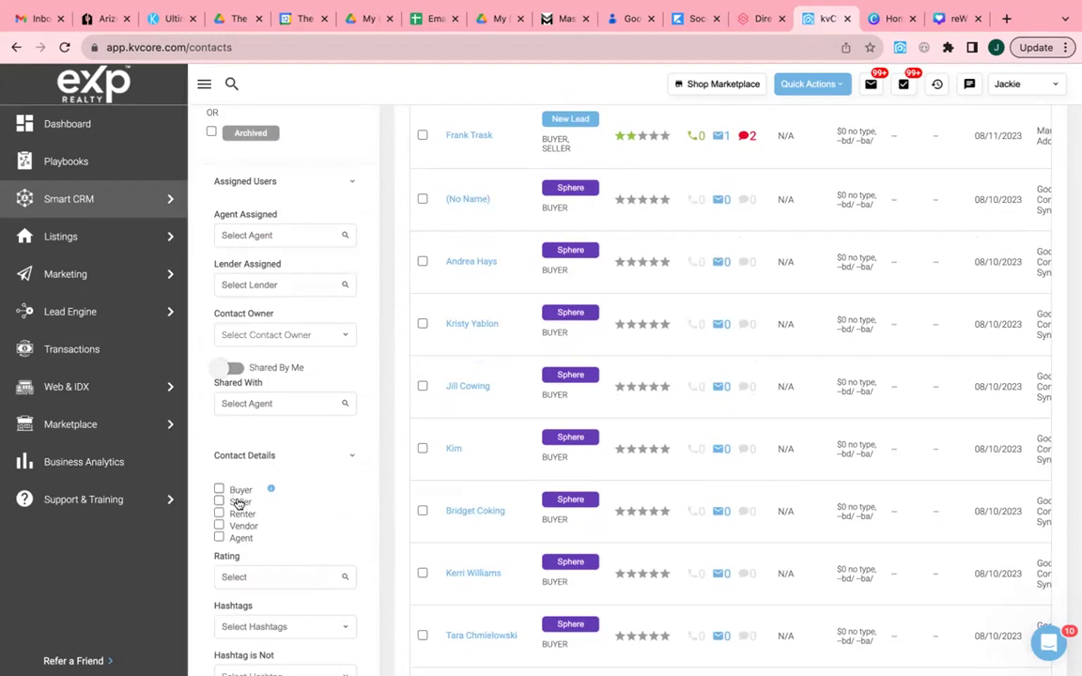
pyautogui.scroll(-5, 291, 512)
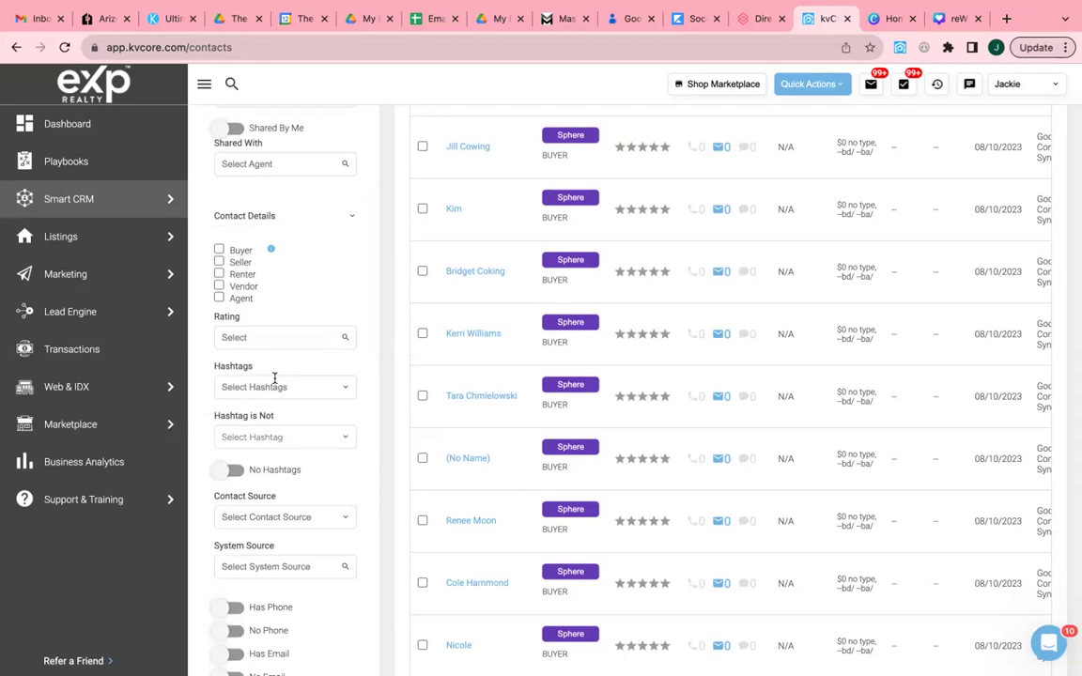
pyautogui.scroll(-3, 301, 507)
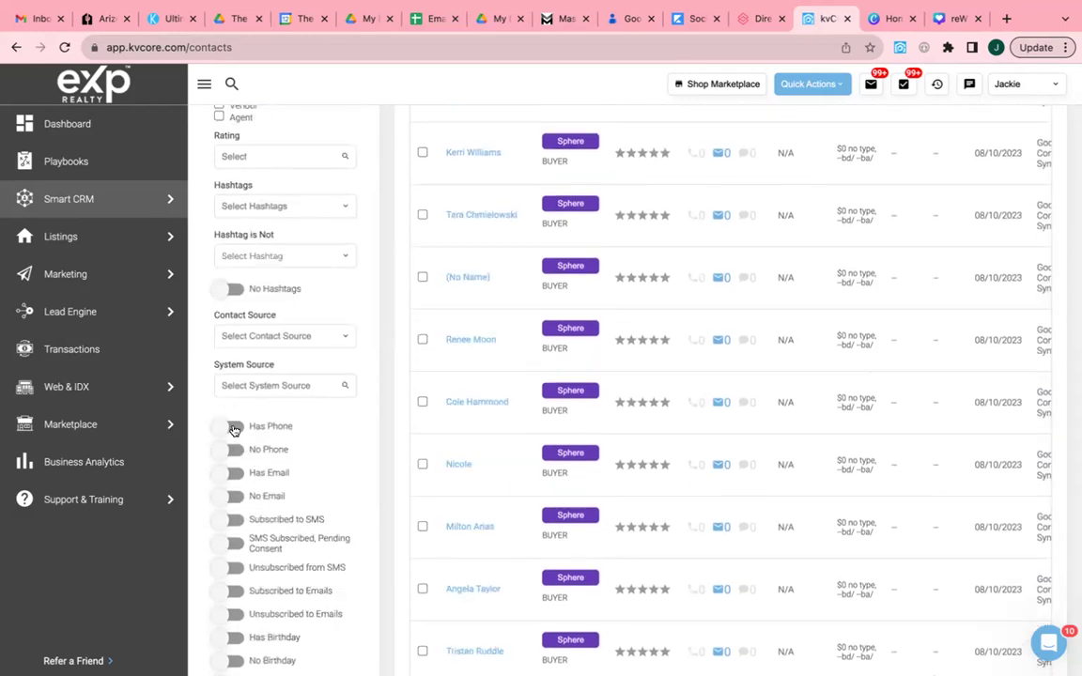
pyautogui.scroll(-2, 306, 496)
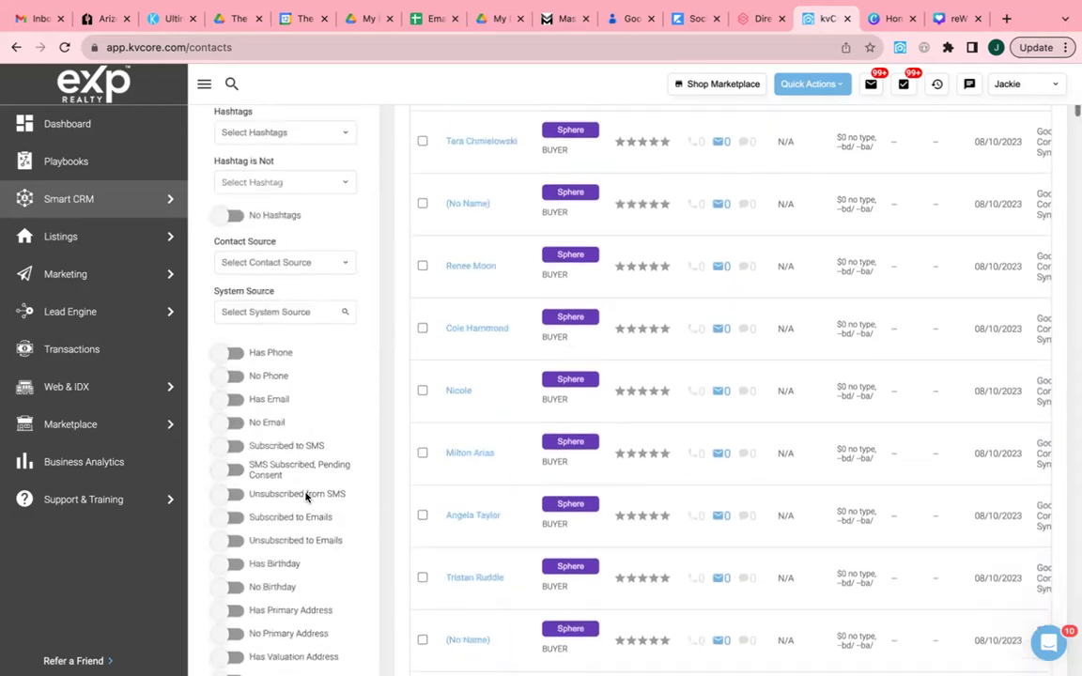
pyautogui.scroll(-3, 305, 498)
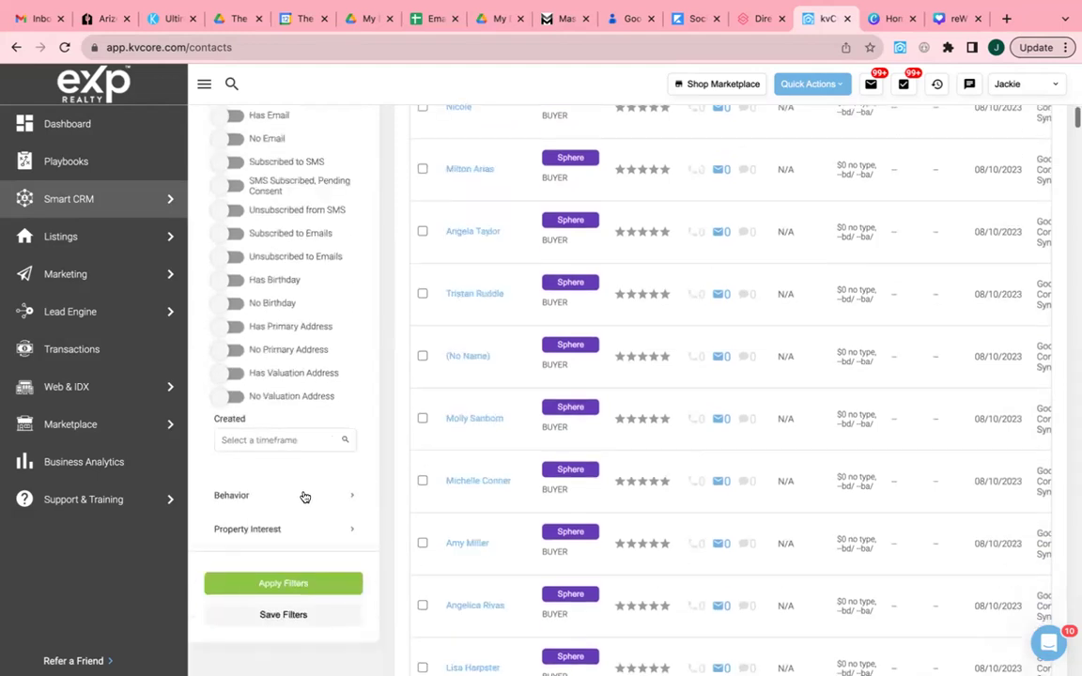
# Examine the Behavior filters for alerts, market reports, campaigns and responses, and apply the filter selection.
pyautogui.click(298, 500)
pyautogui.scroll(-2, 296, 499)
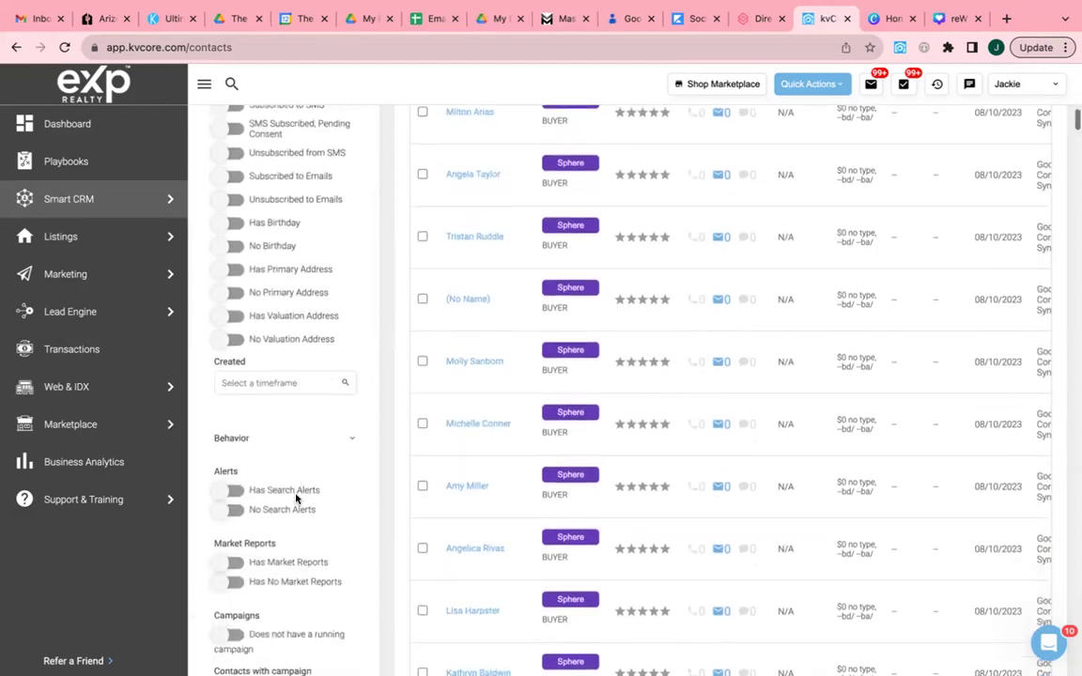
pyautogui.scroll(-1, 290, 460)
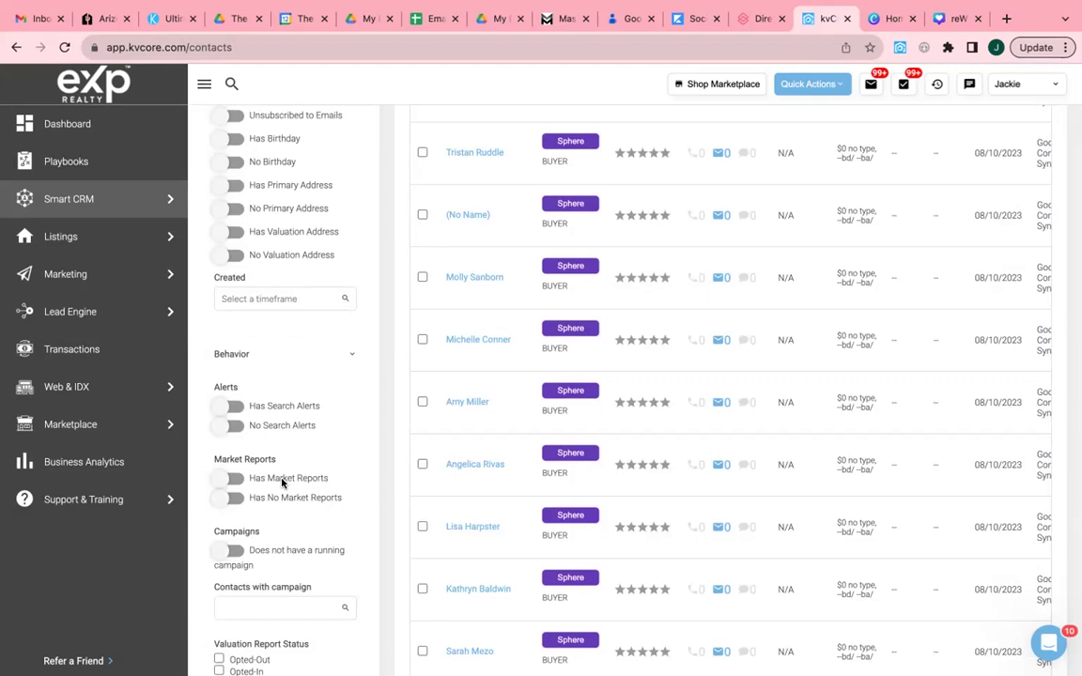
pyautogui.scroll(-6, 282, 483)
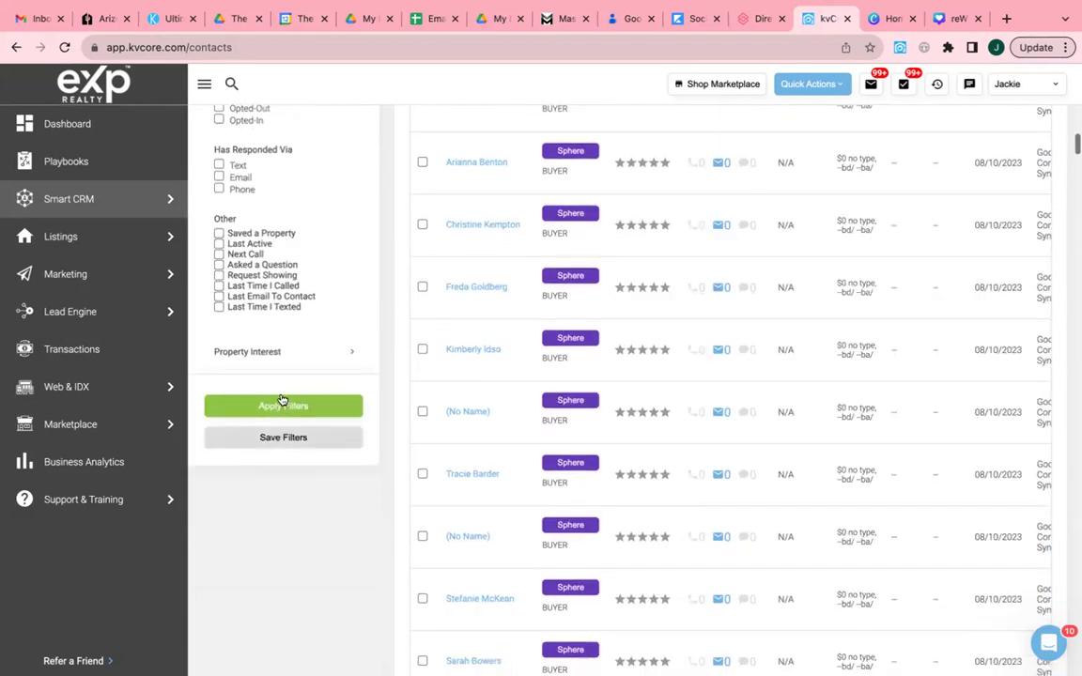
pyautogui.click(278, 406)
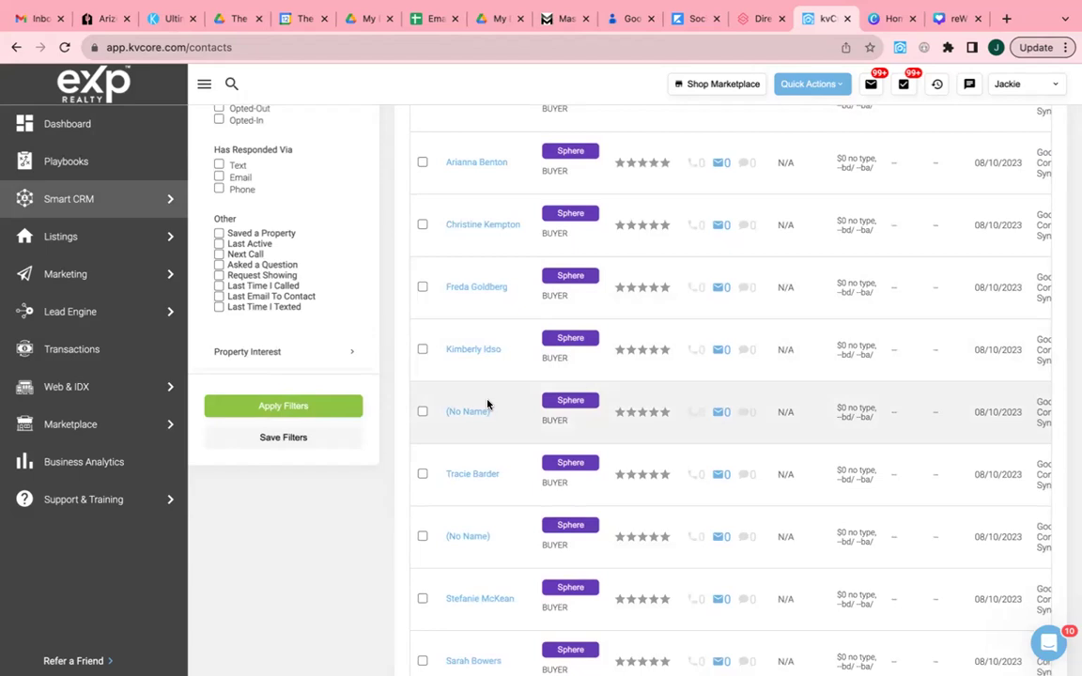
# Start saving a new filter with the quick link pin enabled, and dismiss the form without saving.
pyautogui.click(330, 440)
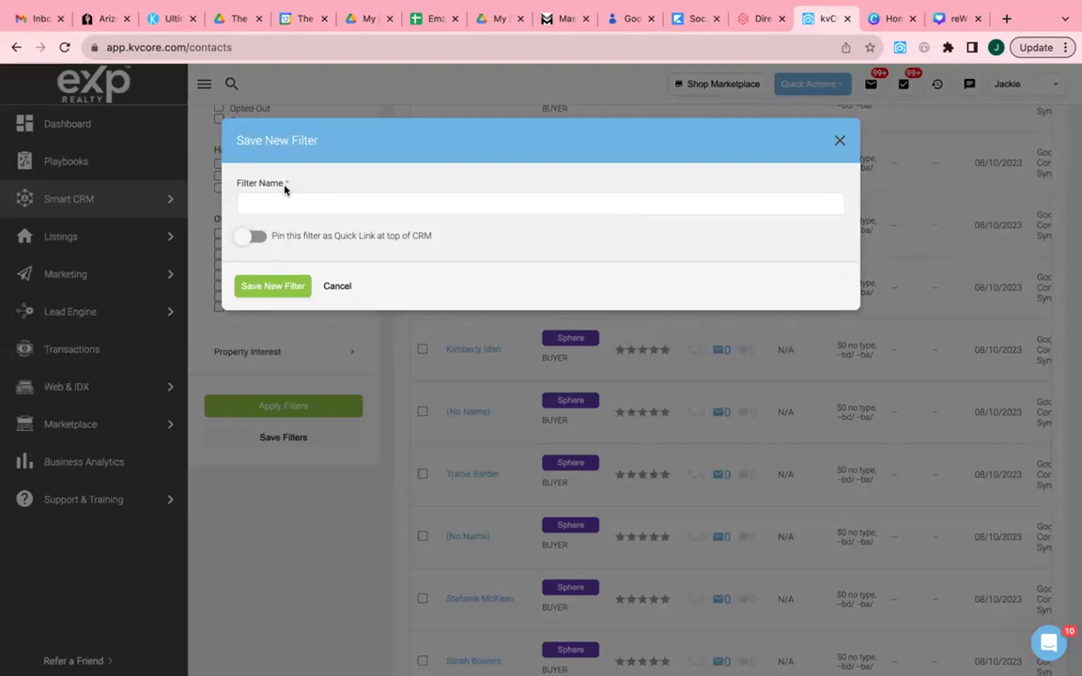
pyautogui.click(257, 239)
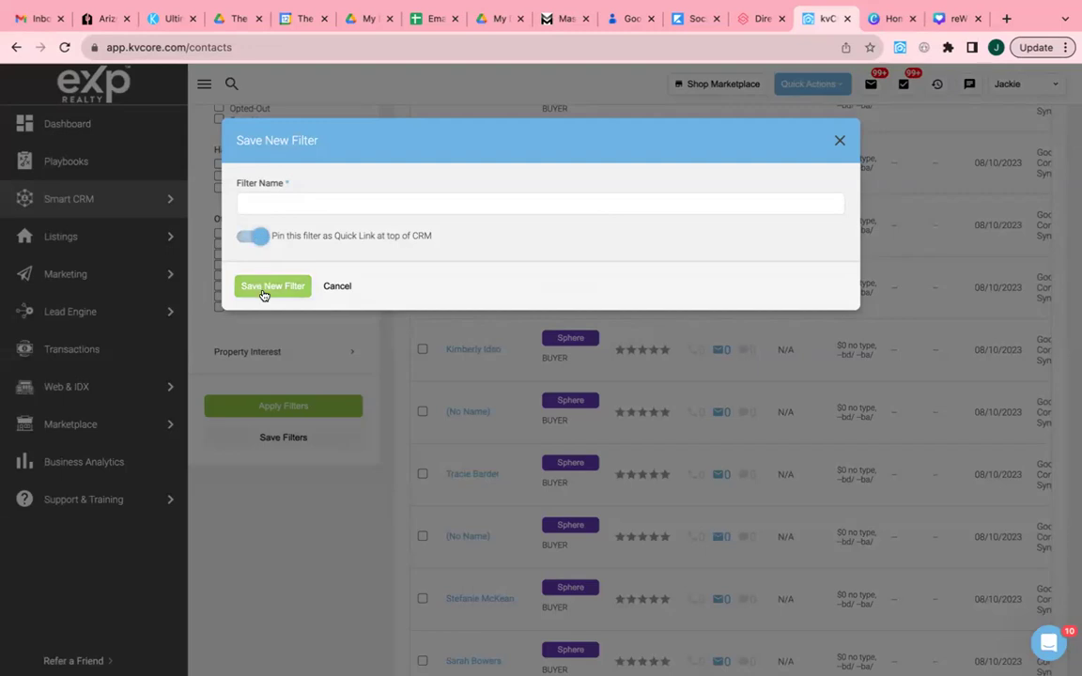
pyautogui.click(839, 140)
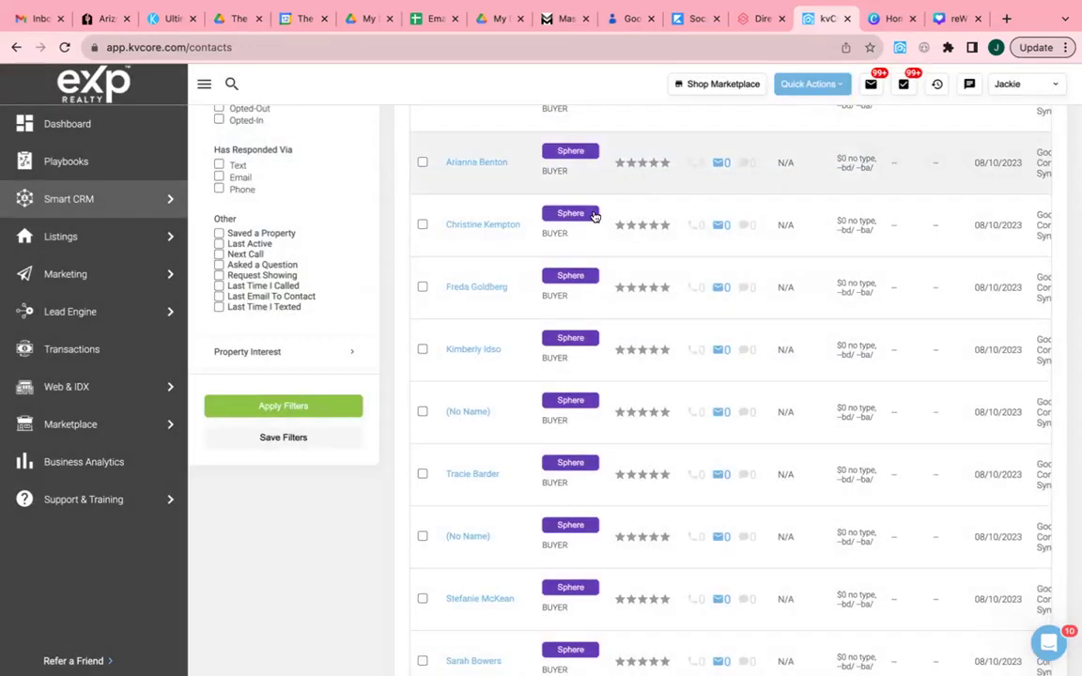
# Try unpinning and deleting the 72Hour Sold Agents saved filter, keep it as a quick link, and save the filter list.
pyautogui.scroll(15, 592, 216)
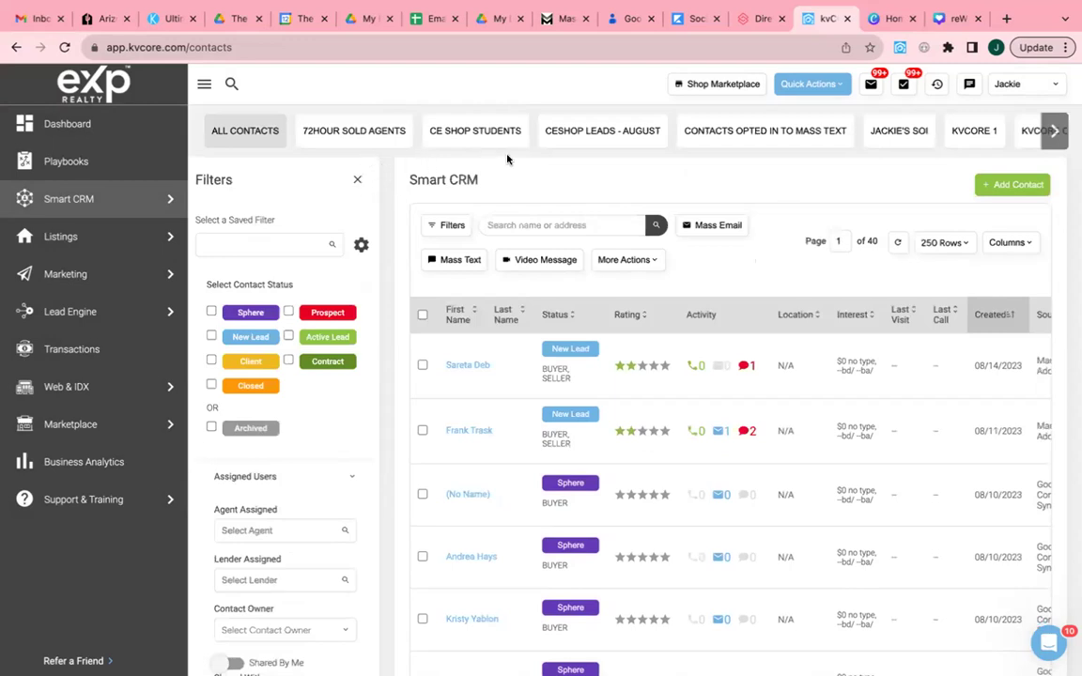
pyautogui.click(362, 245)
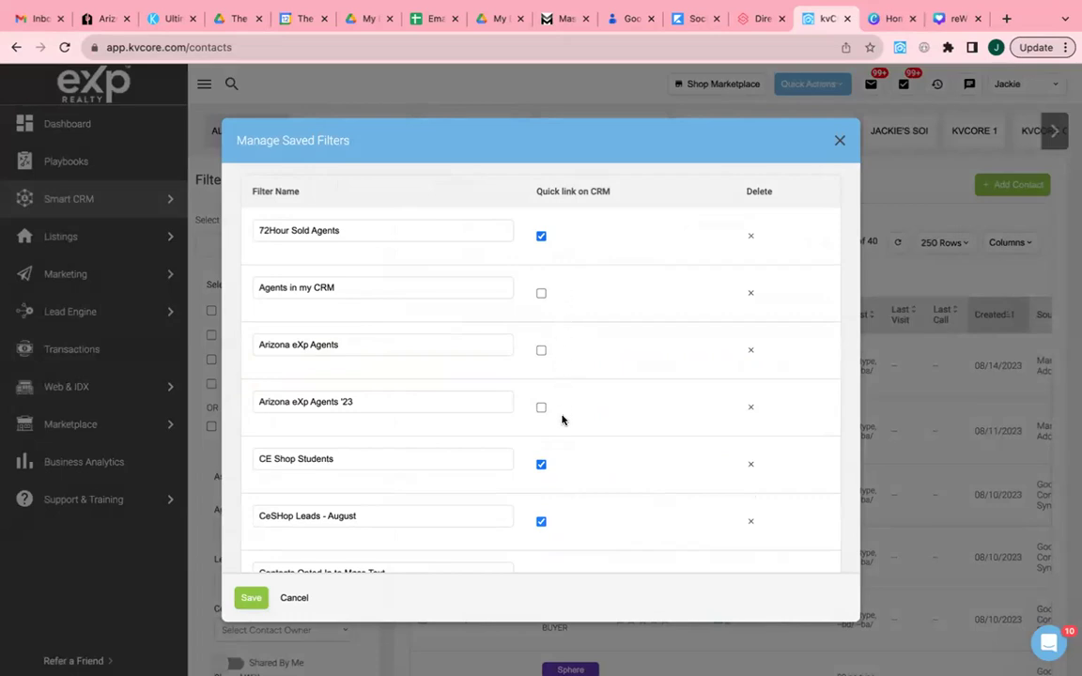
pyautogui.click(540, 238)
pyautogui.click(540, 238)
pyautogui.click(750, 237)
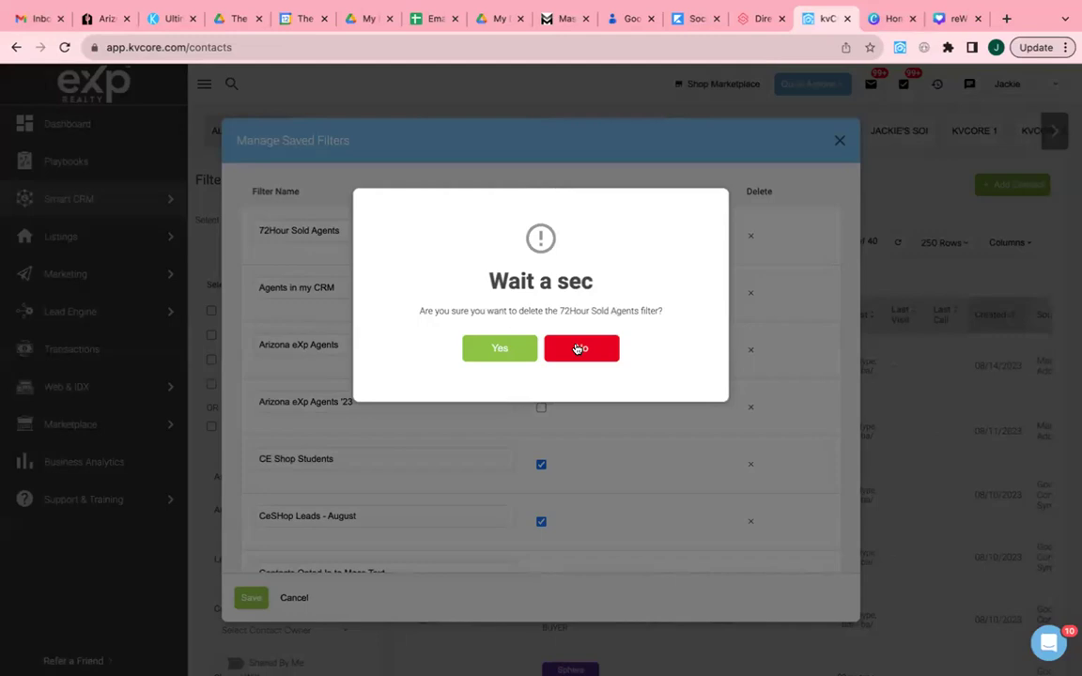
pyautogui.click(572, 347)
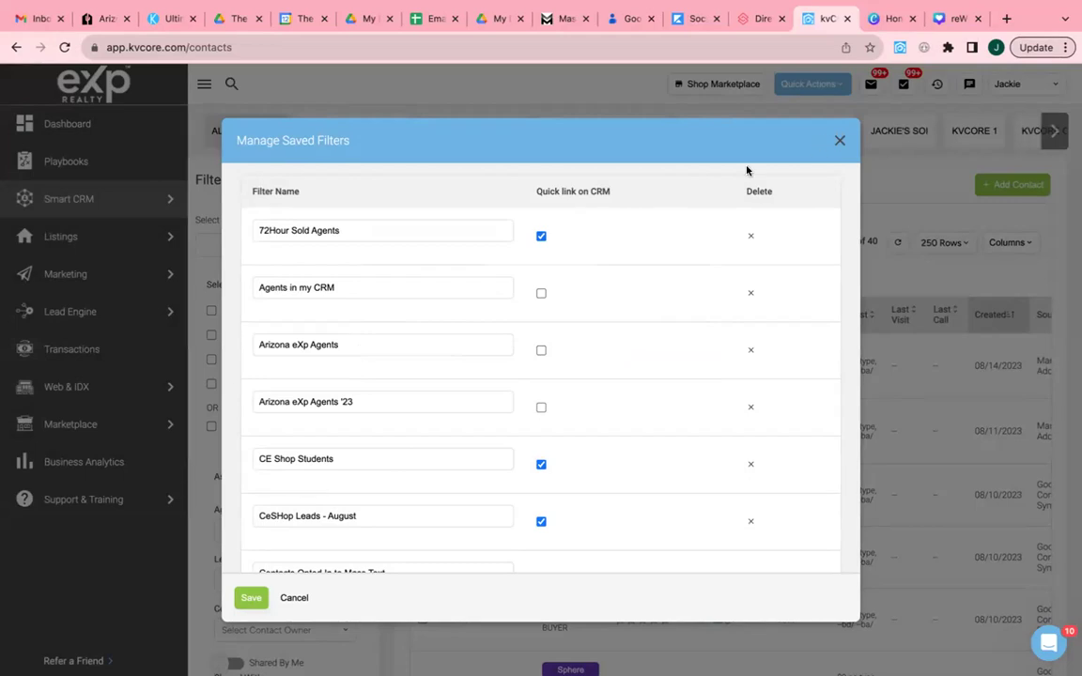
pyautogui.click(244, 601)
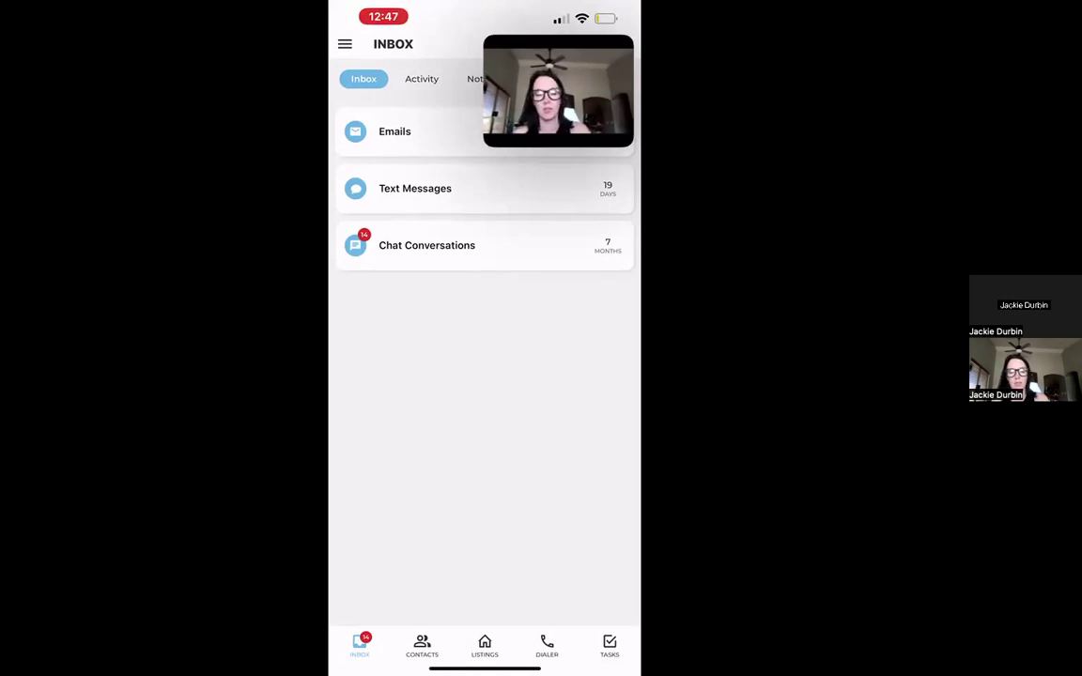
# In the kvCORE mobile app's dialer, open the 72Hour Sold Agents custom list and review the first lead's timeline.
pyautogui.click(547, 646)
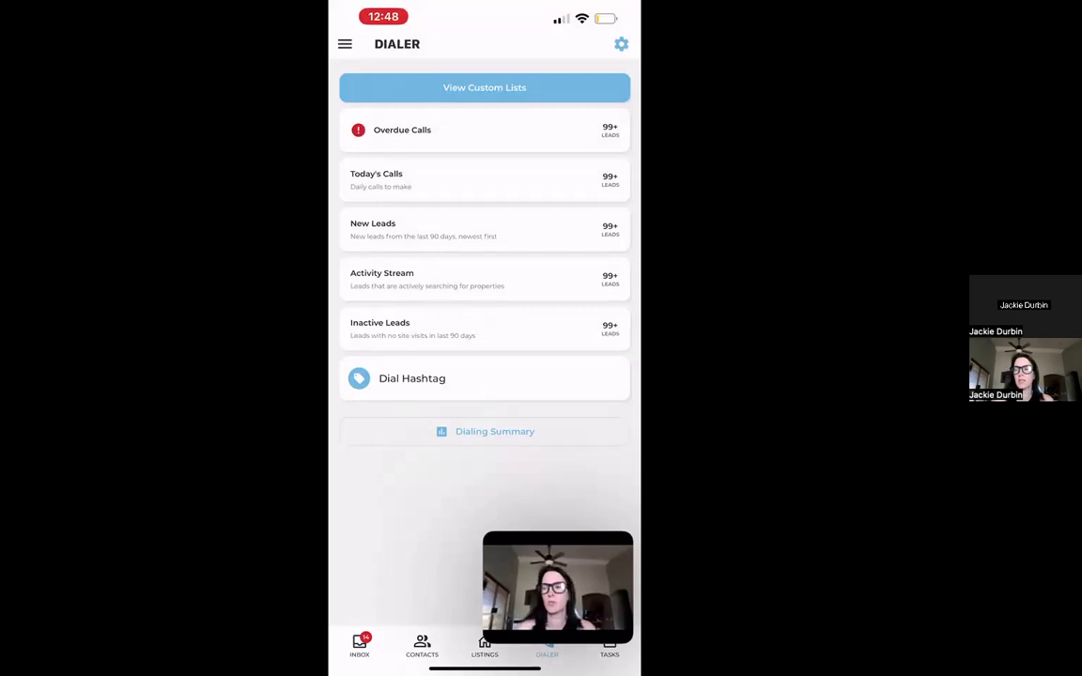
pyautogui.click(485, 87)
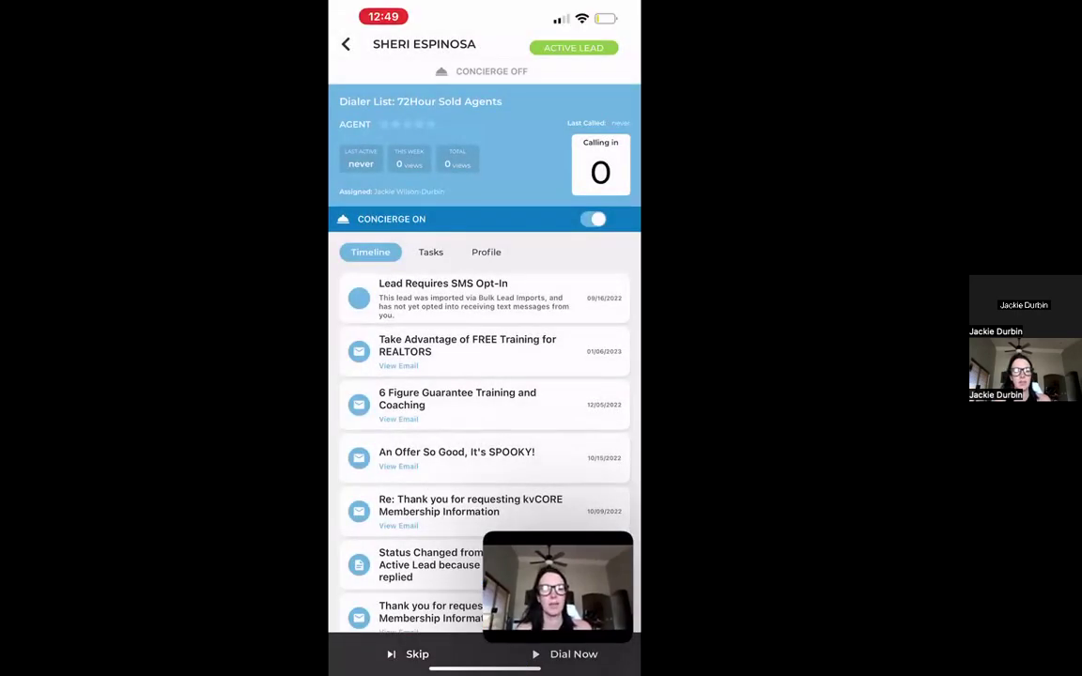
pyautogui.scroll(-5, 484, 422)
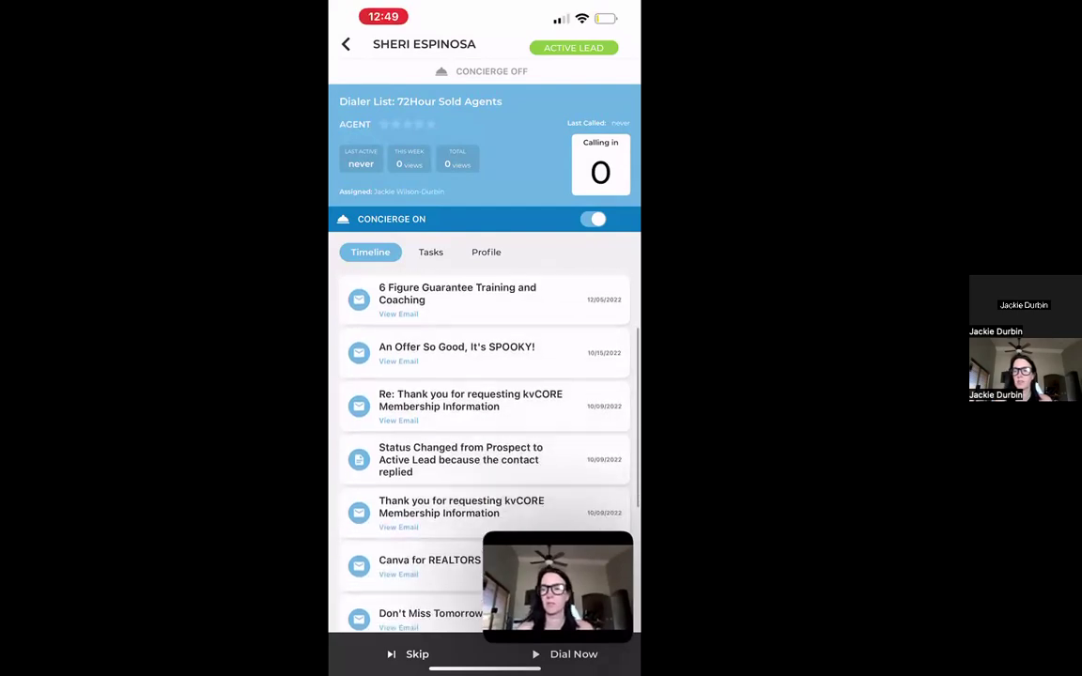
# Examine the lead's tasks and profile, including contact fields, reports, hashtags, contact validation and unsubscribe options.
pyautogui.click(431, 252)
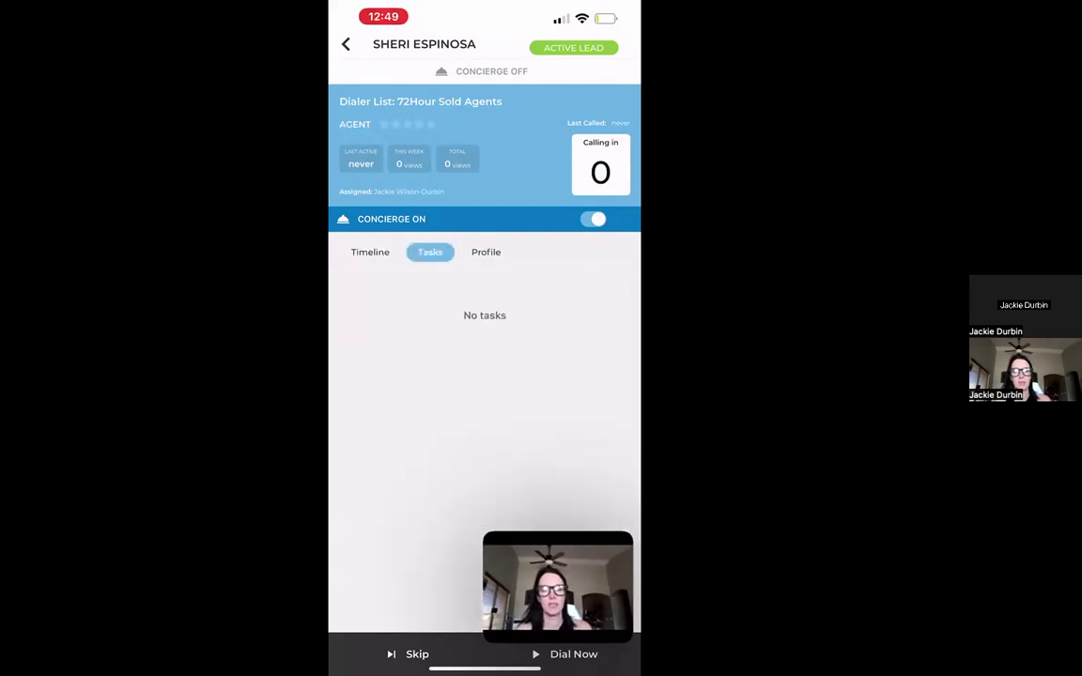
pyautogui.click(485, 252)
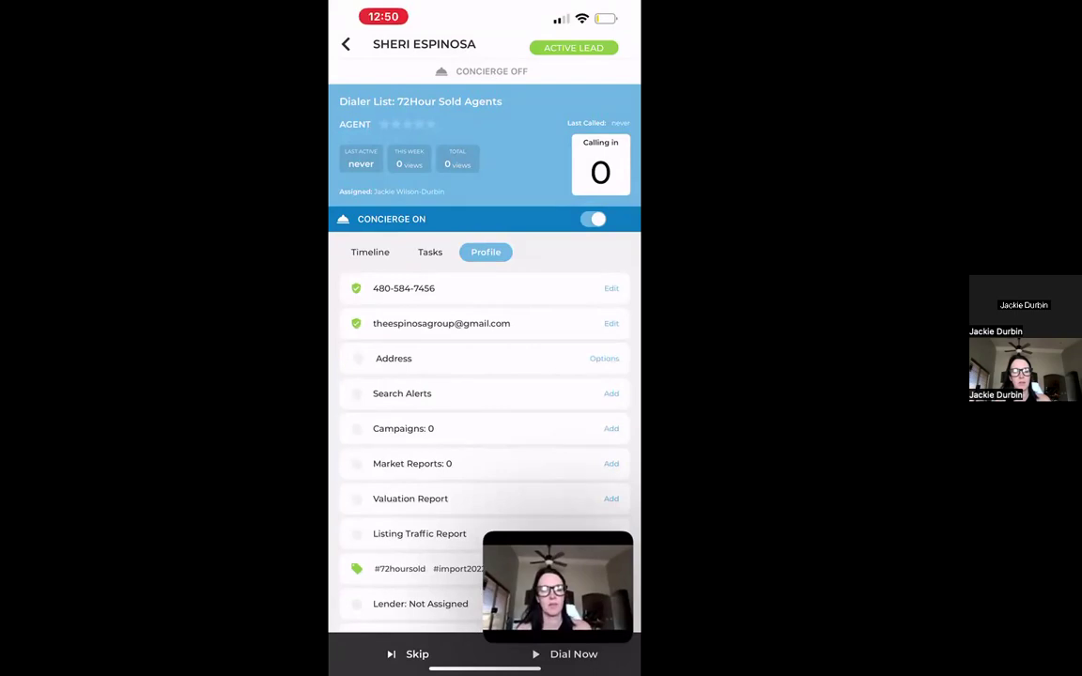
pyautogui.scroll(-3, 483, 441)
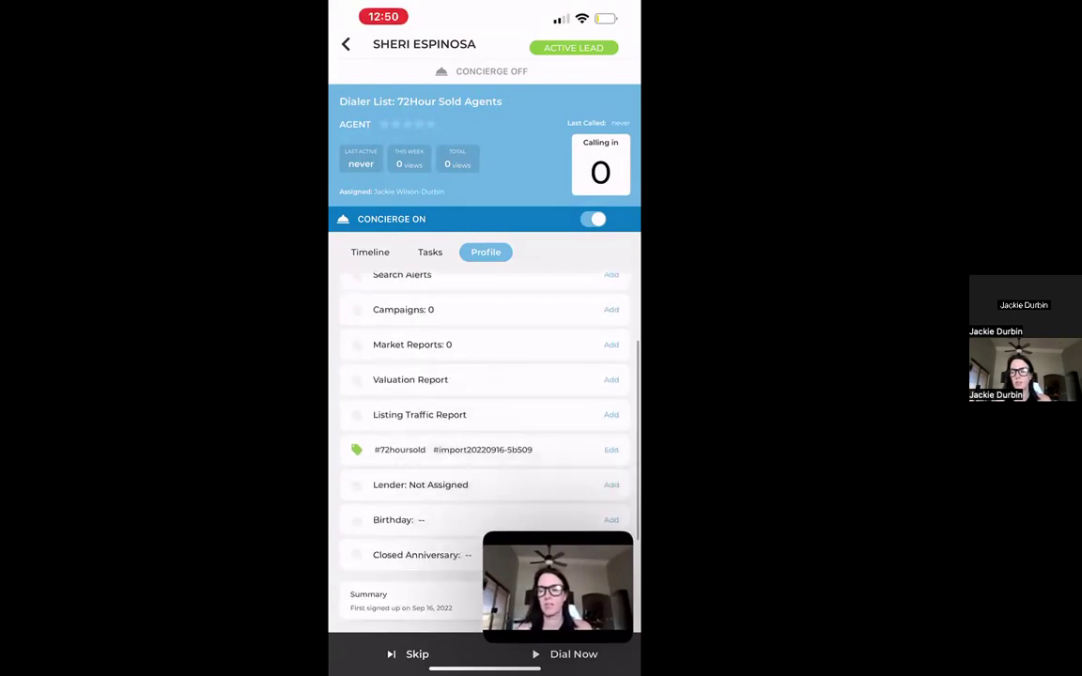
pyautogui.scroll(-3, 484, 441)
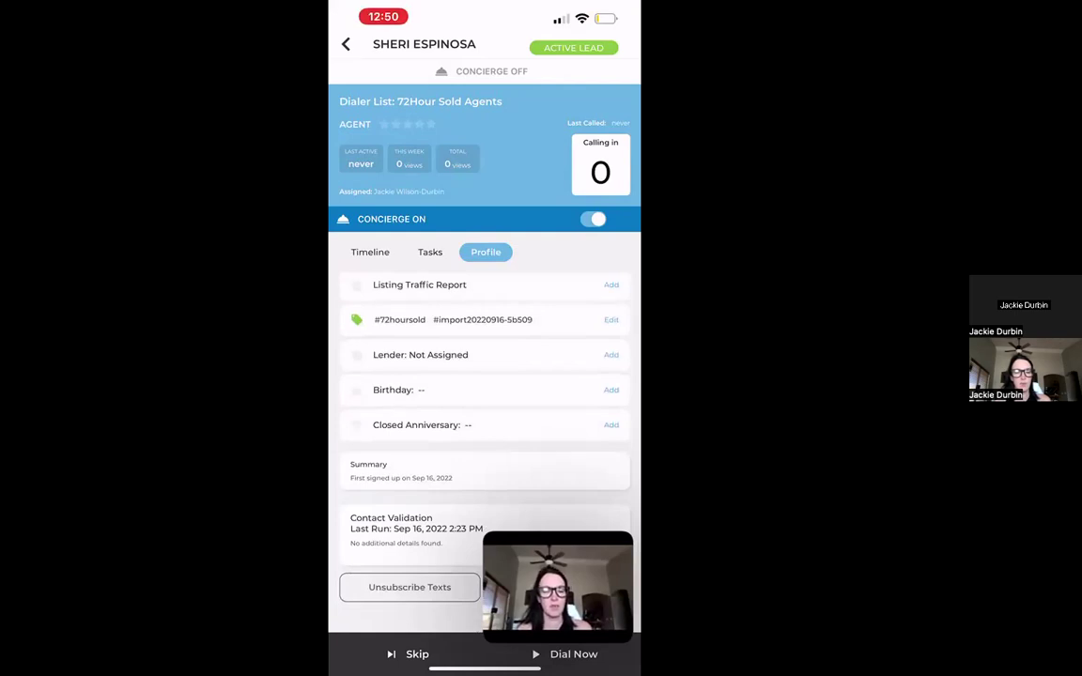
pyautogui.scroll(-2, 484, 442)
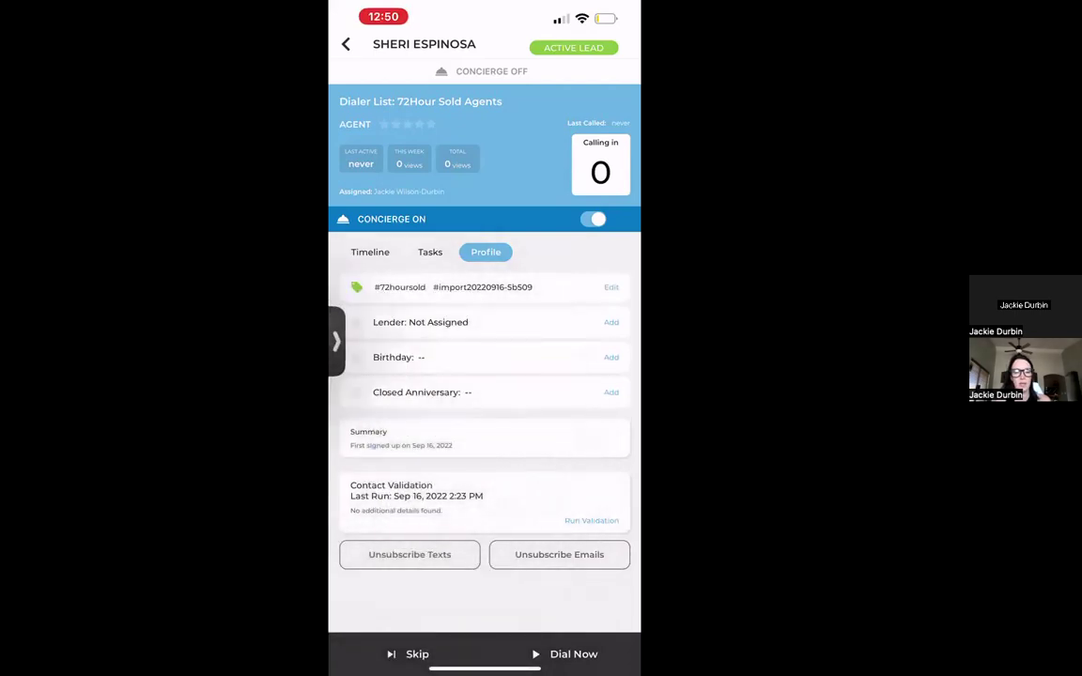
# Try to turn off Concierge for the lead and cancel the removal.
pyautogui.scroll(5, 484, 441)
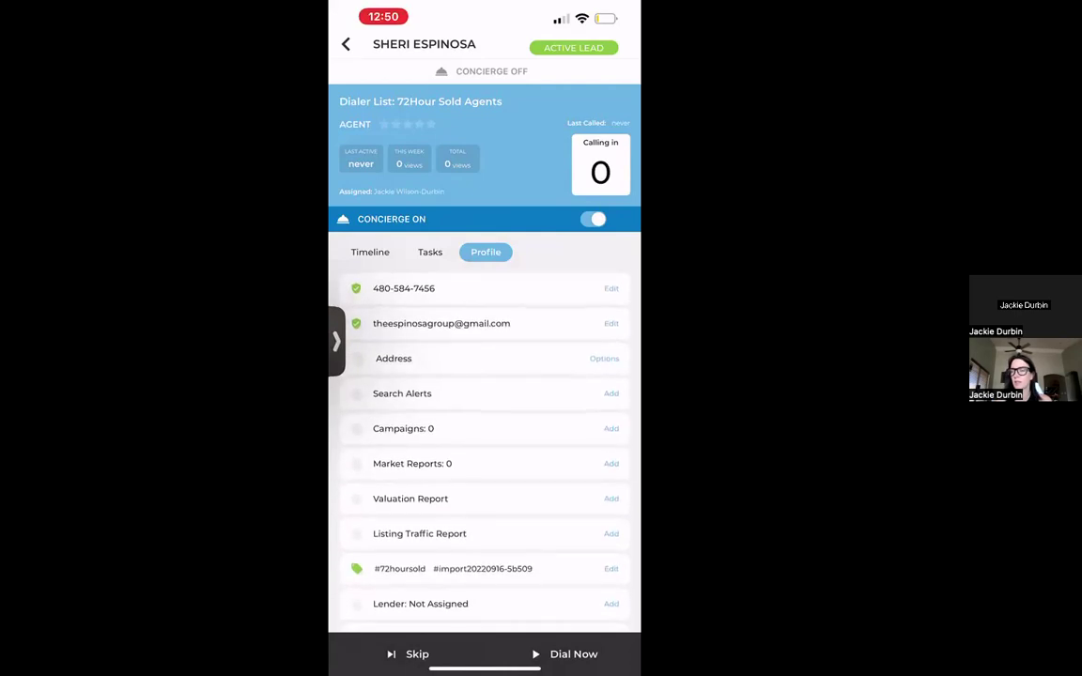
pyautogui.click(593, 219)
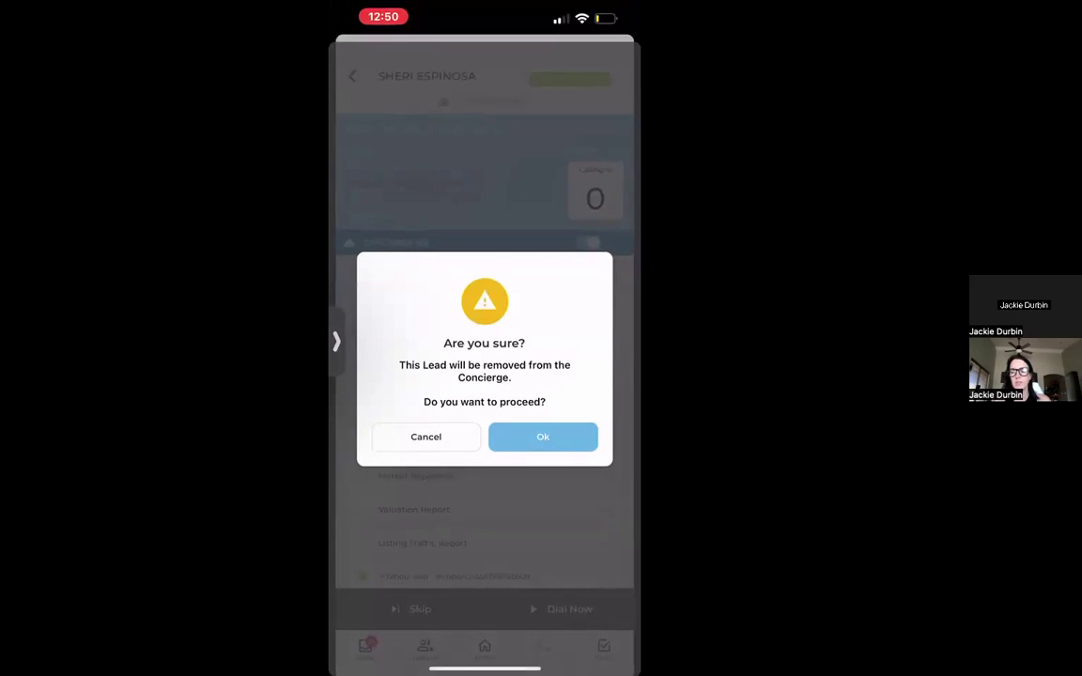
pyautogui.click(426, 437)
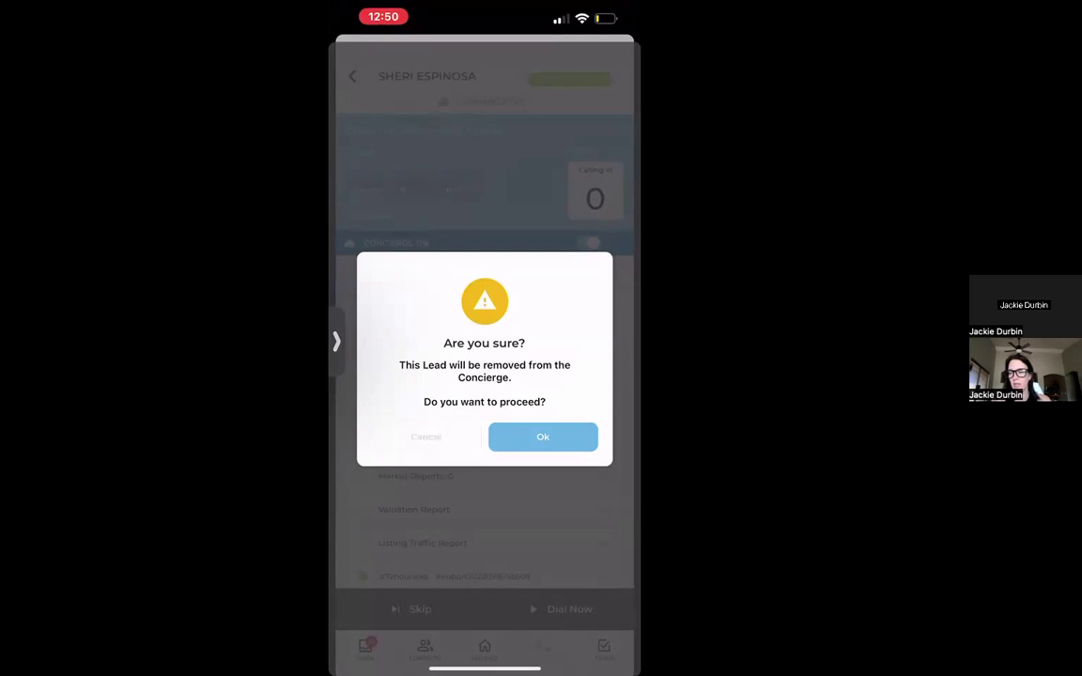